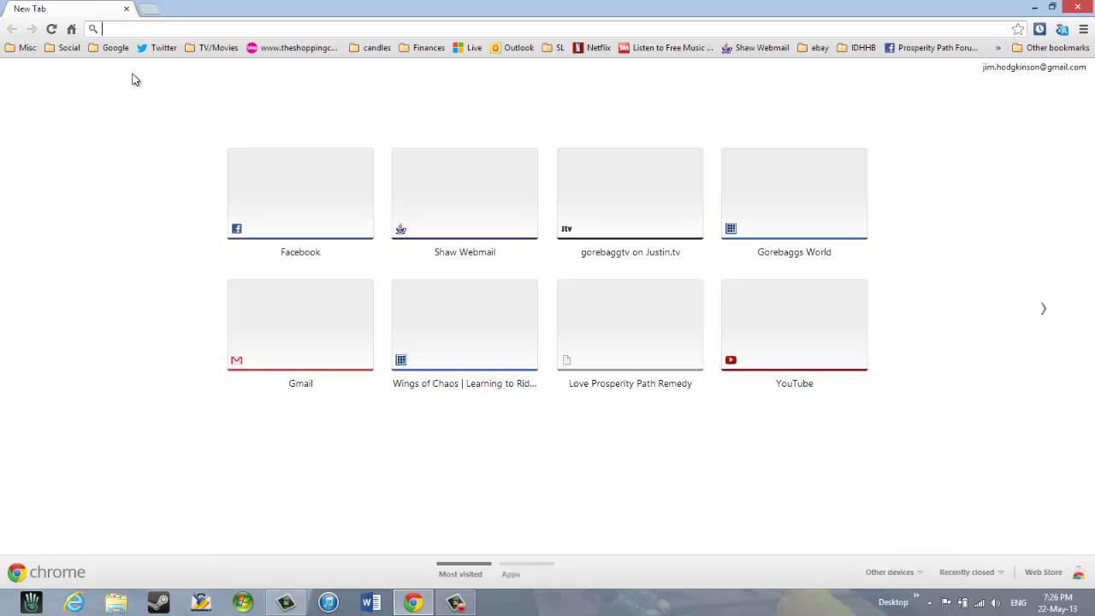
# - Enter secondlife.com in Chrome's address bar
pyautogui.write('sec')
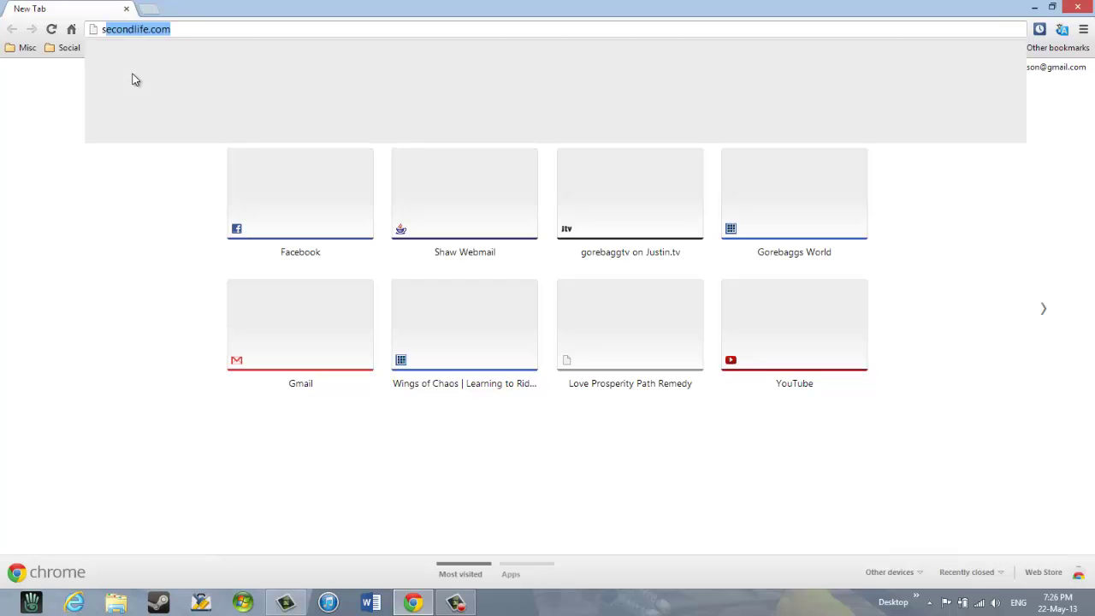
pyautogui.write('ondl')
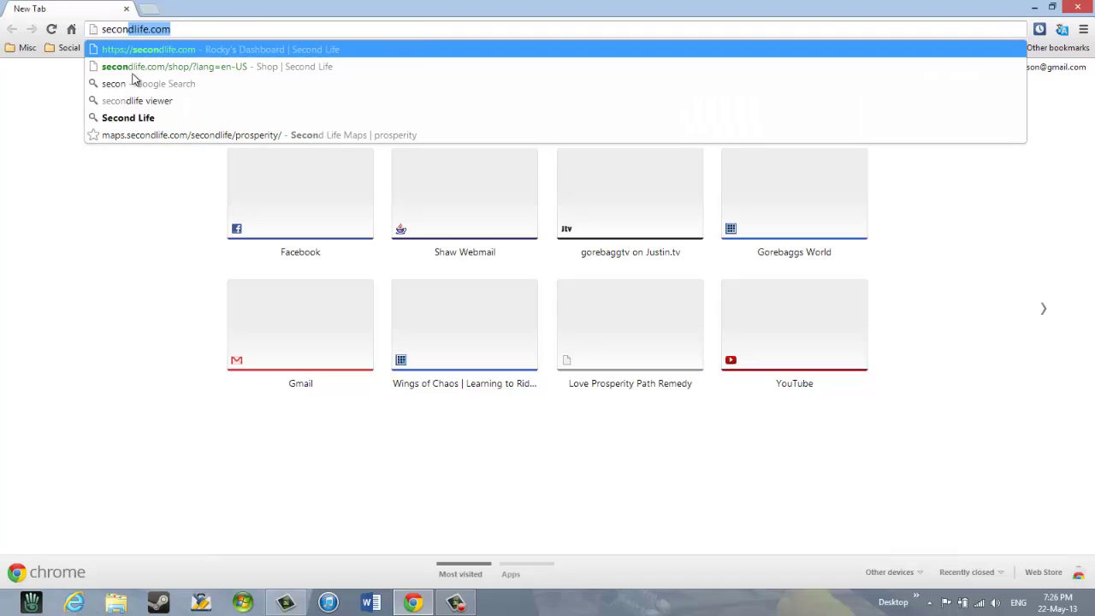
pyautogui.write('ife')
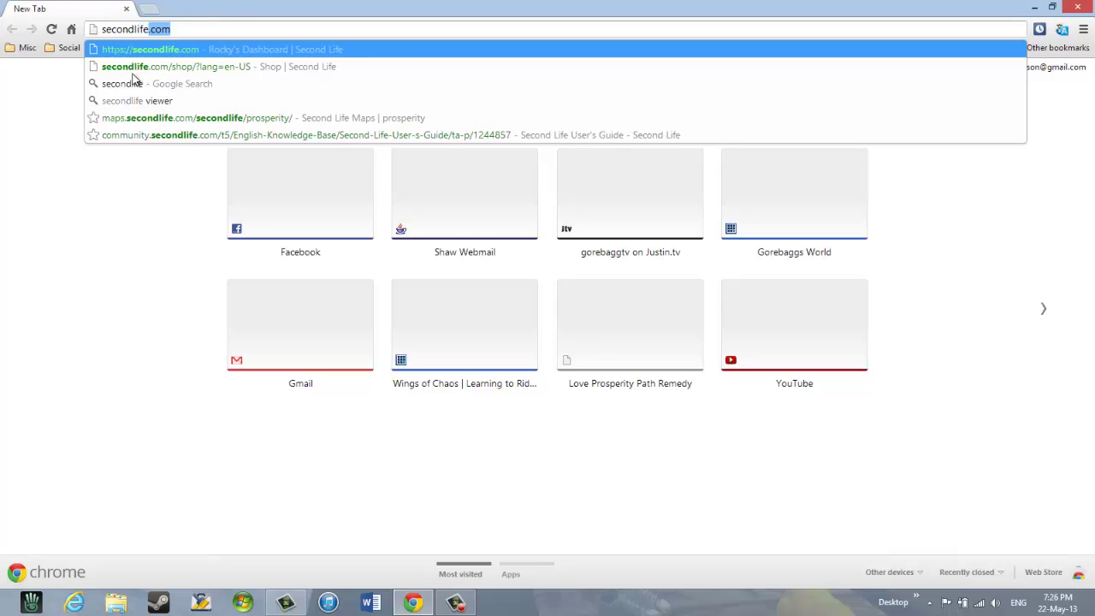
pyautogui.write('.com/?lang=en-US')
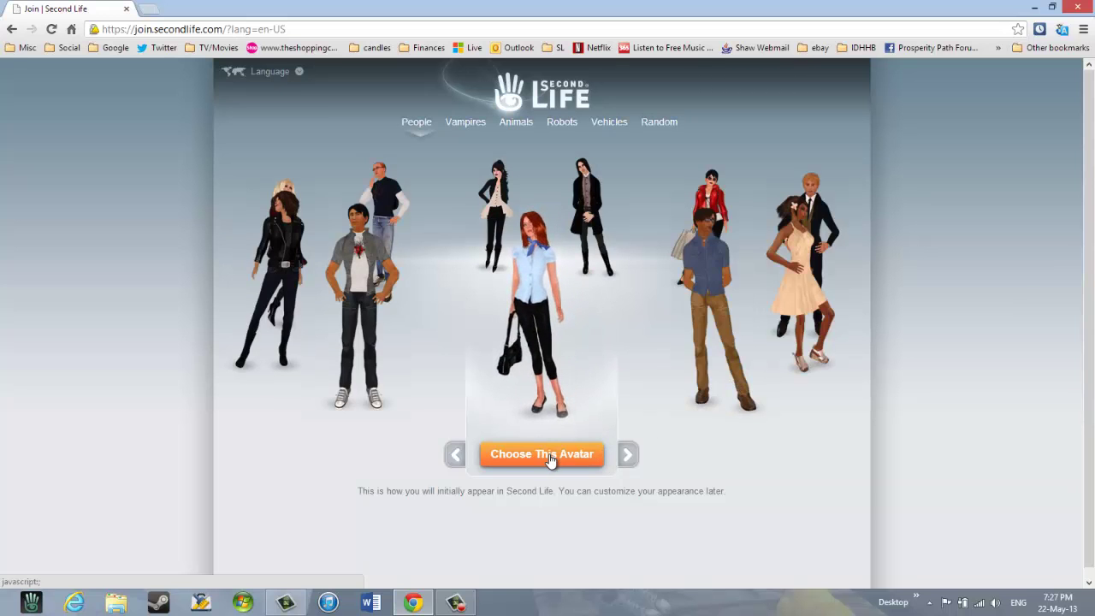
# - Advance the avatar lineup three times until the blond man in the dark suit is centred
pyautogui.click(628, 455)
pyautogui.click(629, 455)
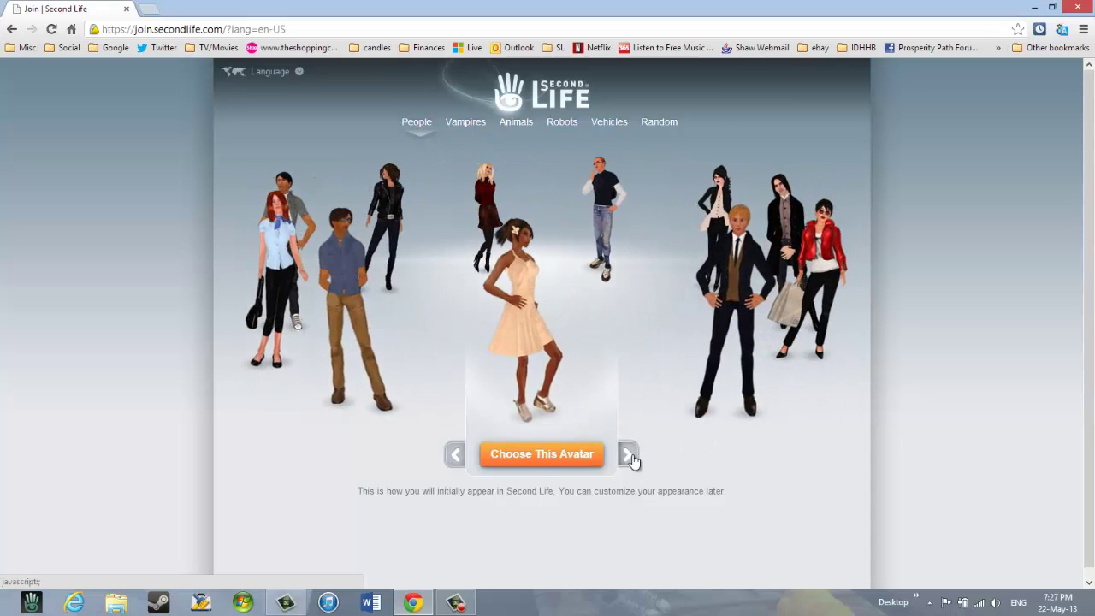
pyautogui.click(628, 455)
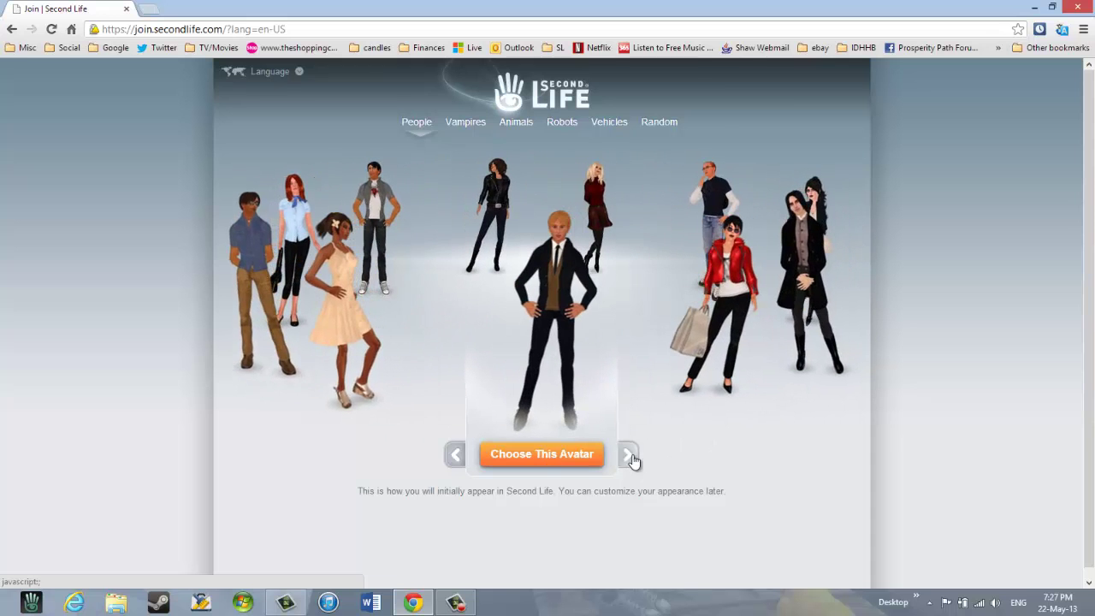
# - Pick the suited man as avatar, enter a new username and confirm it is available
pyautogui.click(521, 454)
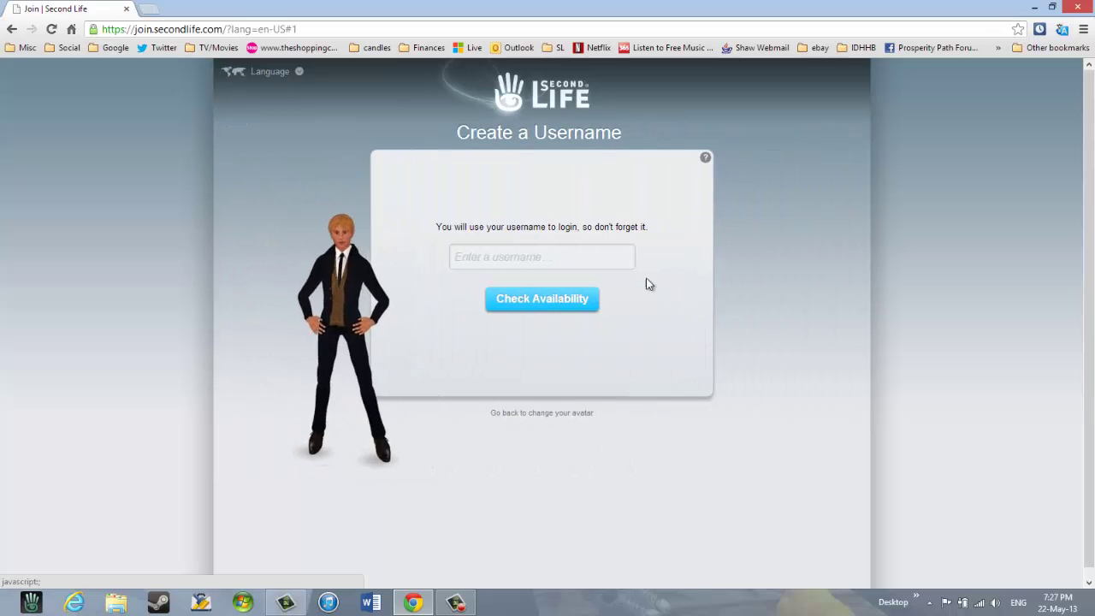
pyautogui.click(603, 259)
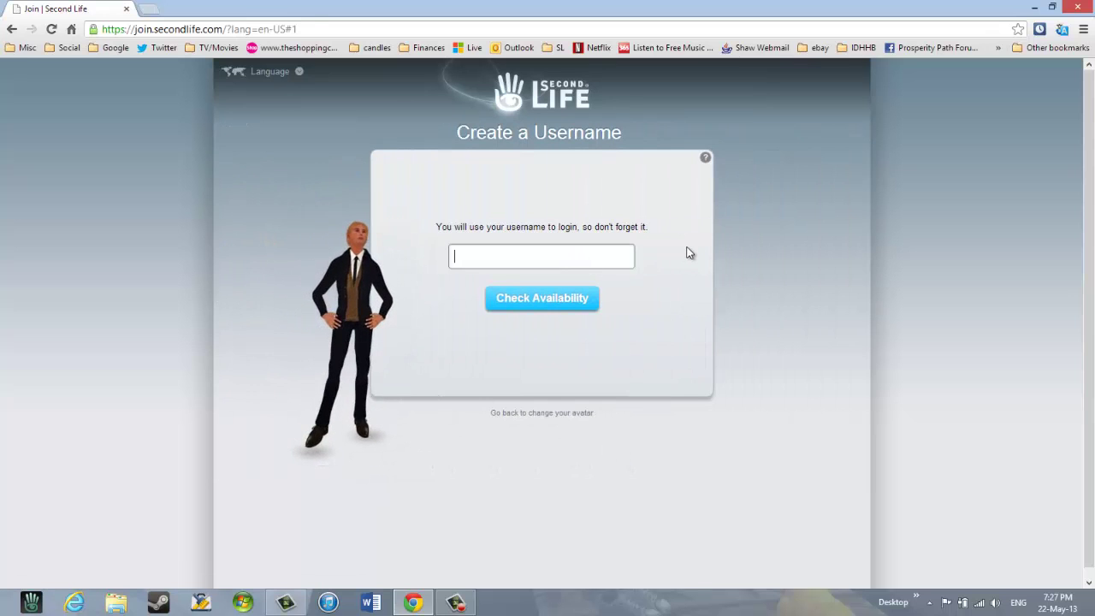
pyautogui.write('Prosp')
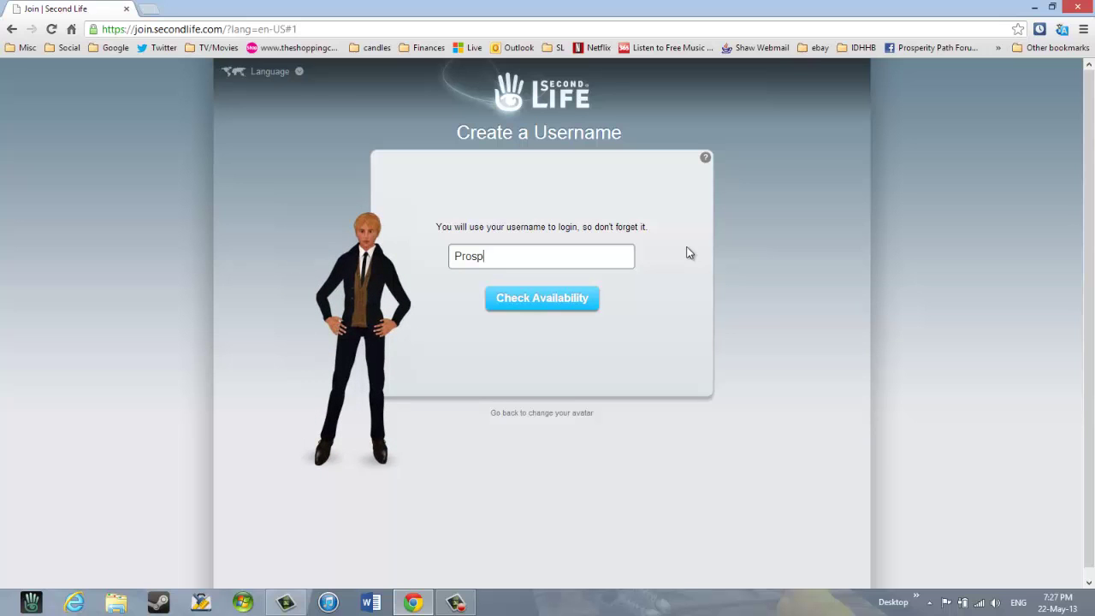
pyautogui.write('321')
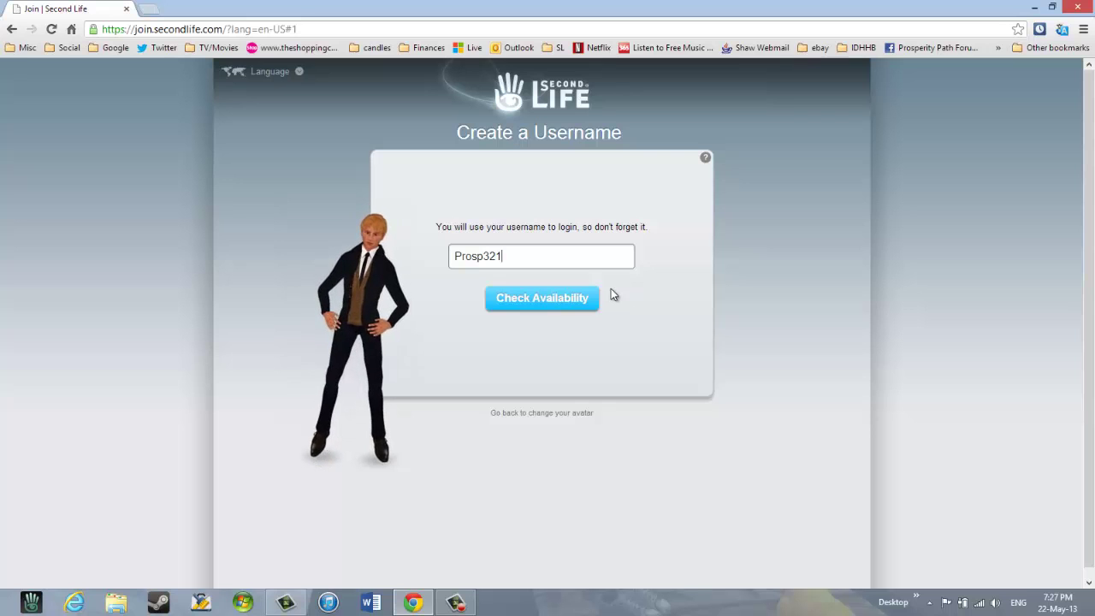
pyautogui.click(534, 297)
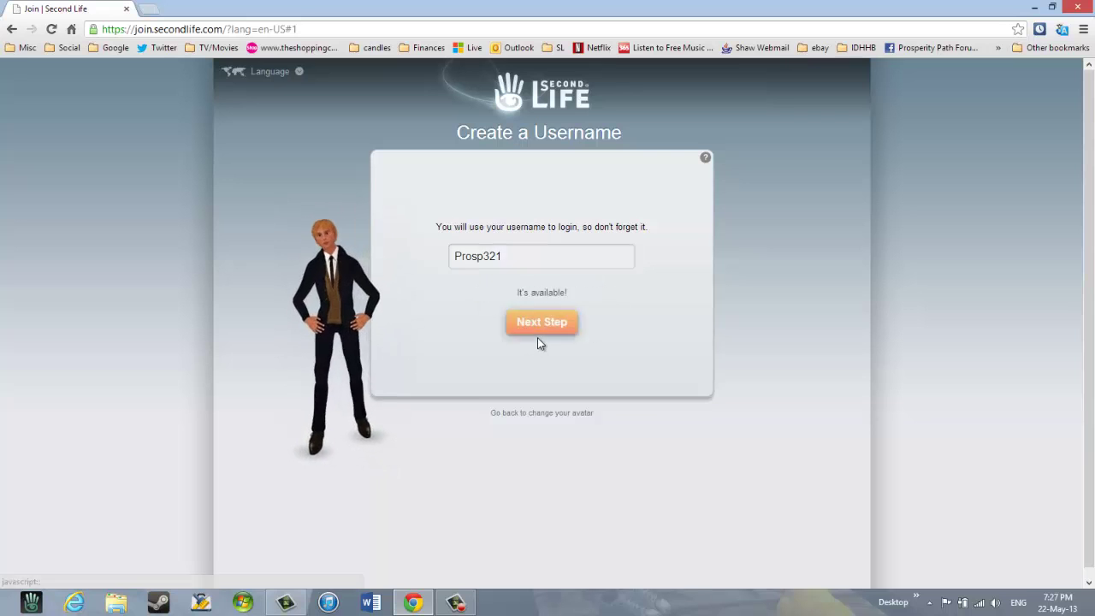
# - Fill in the e-mail address and set the birth date to January 3, 1954
pyautogui.click(540, 323)
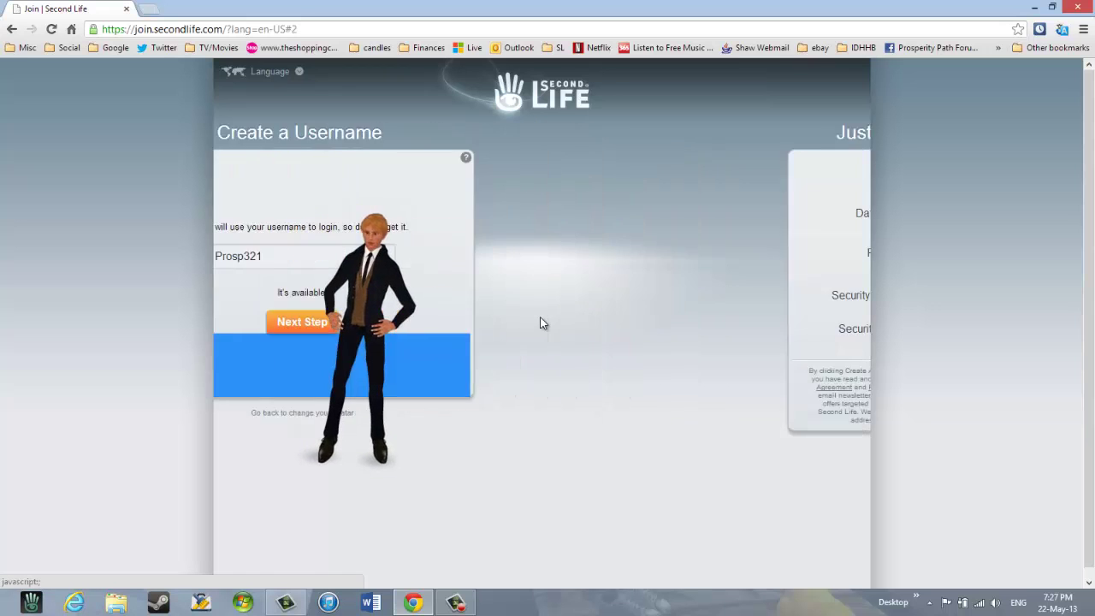
pyautogui.click(576, 171)
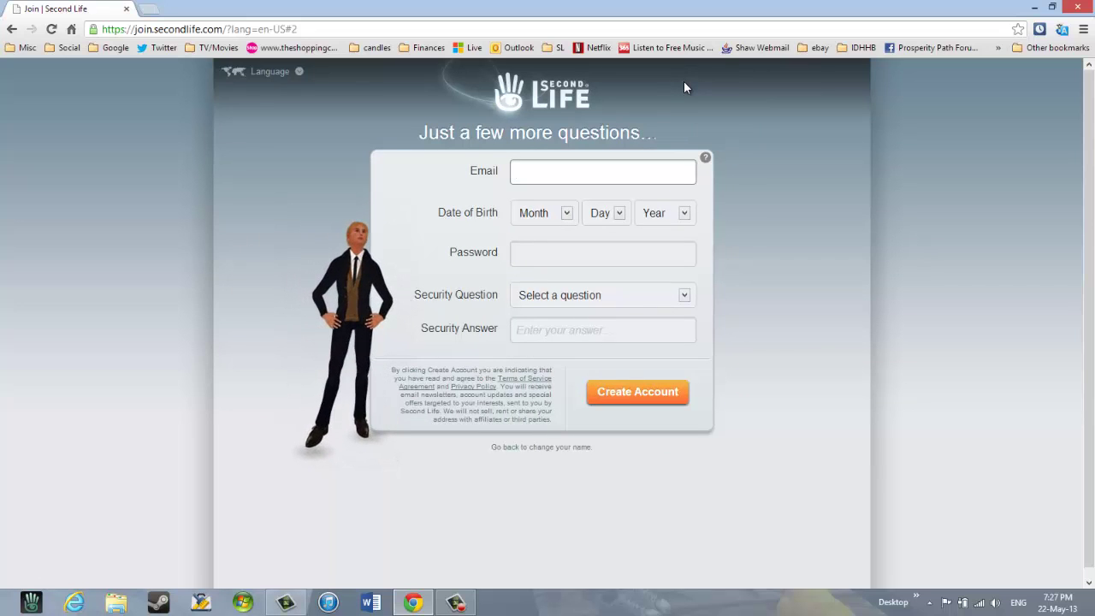
pyautogui.write('j')
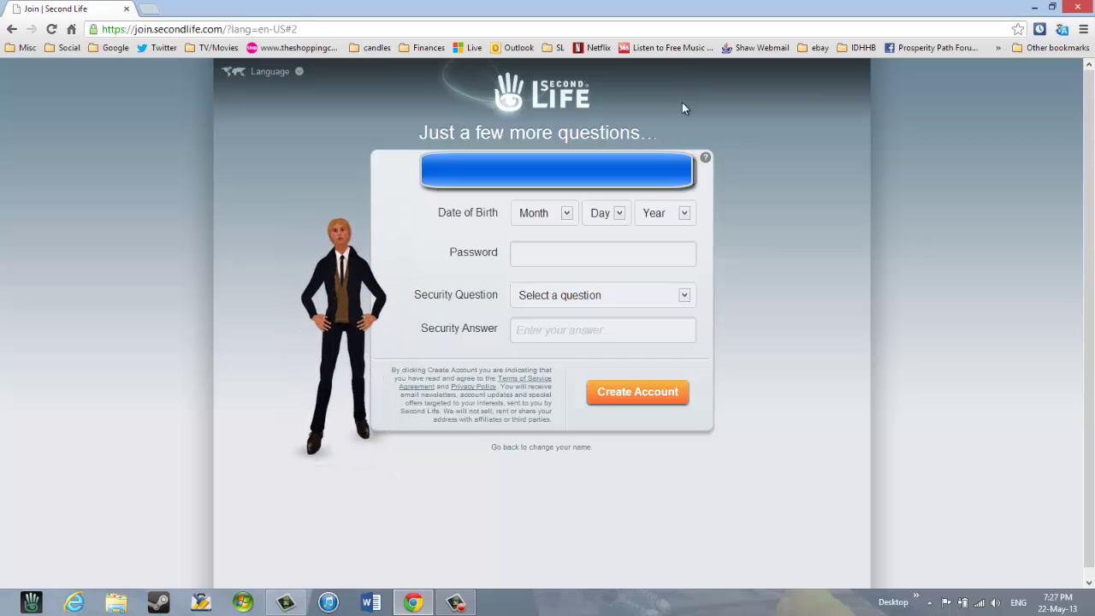
pyautogui.click(566, 215)
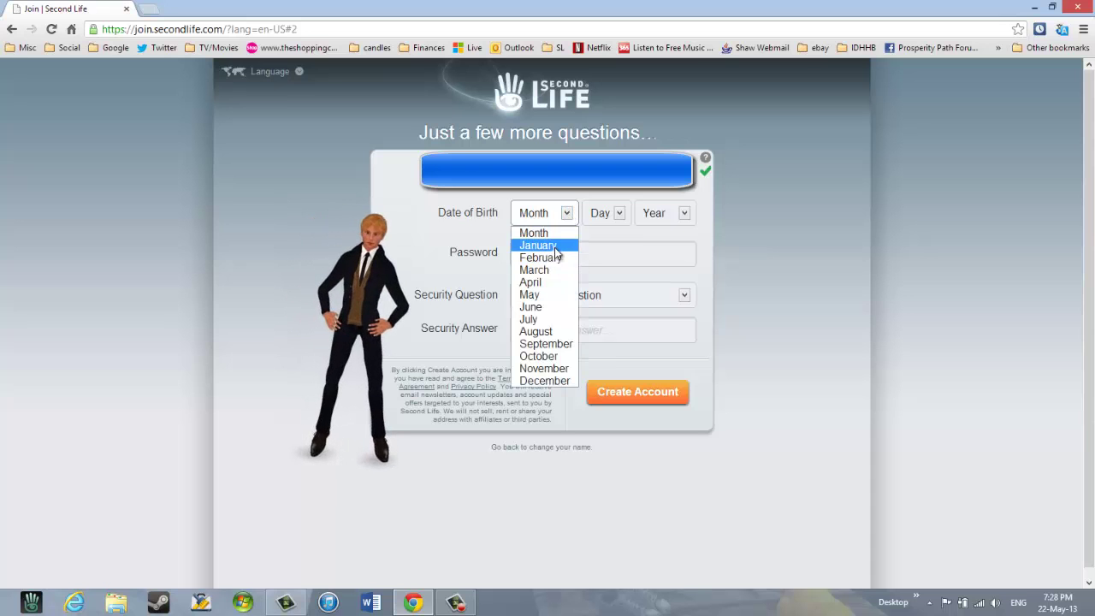
pyautogui.click(555, 247)
pyautogui.click(619, 214)
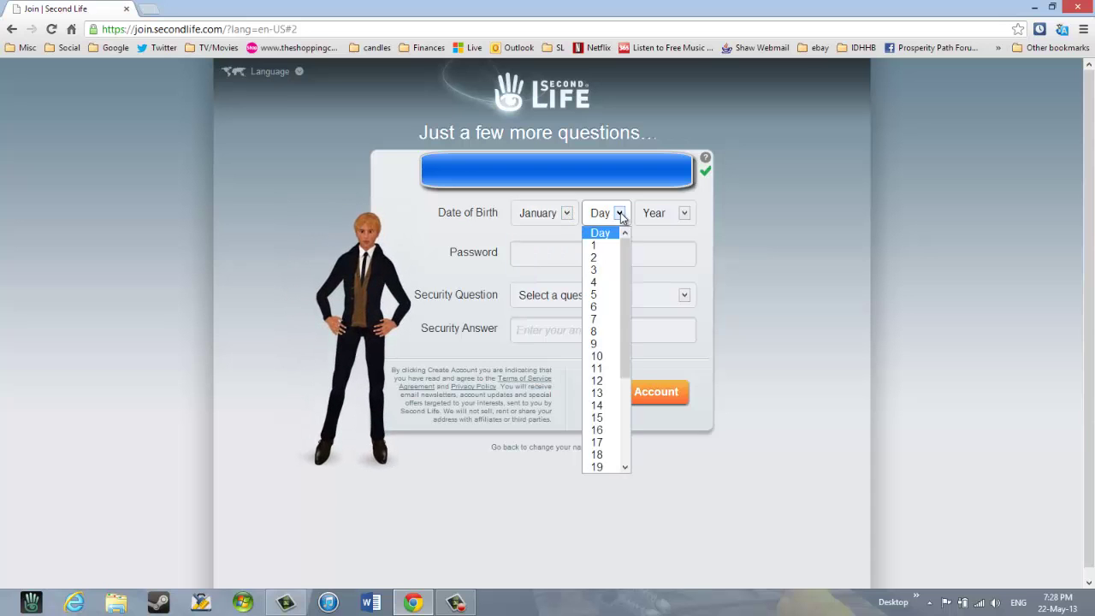
pyautogui.click(603, 271)
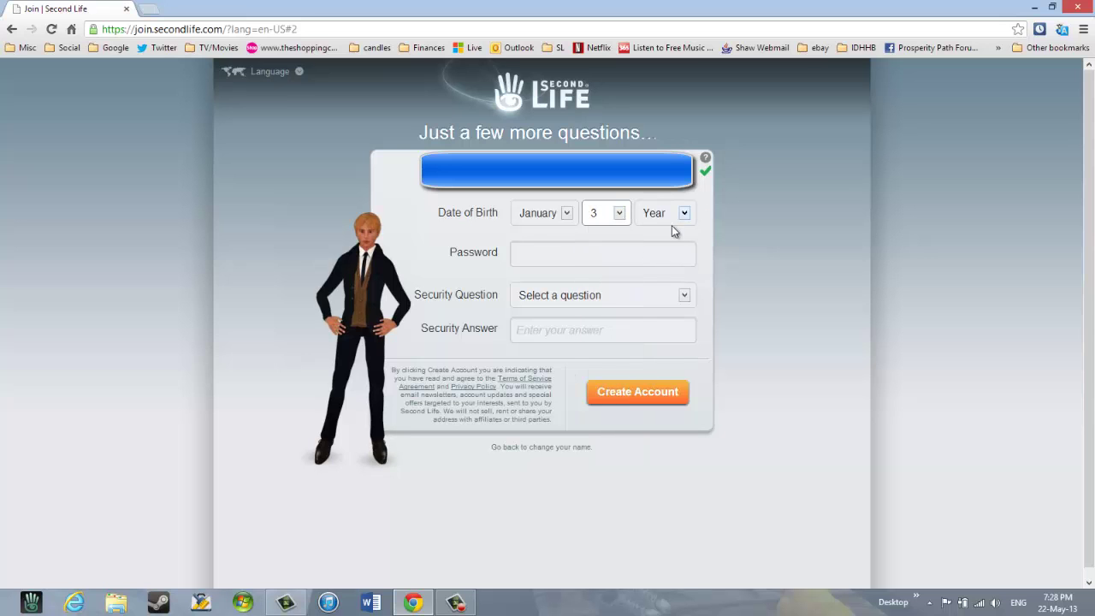
pyautogui.click(685, 212)
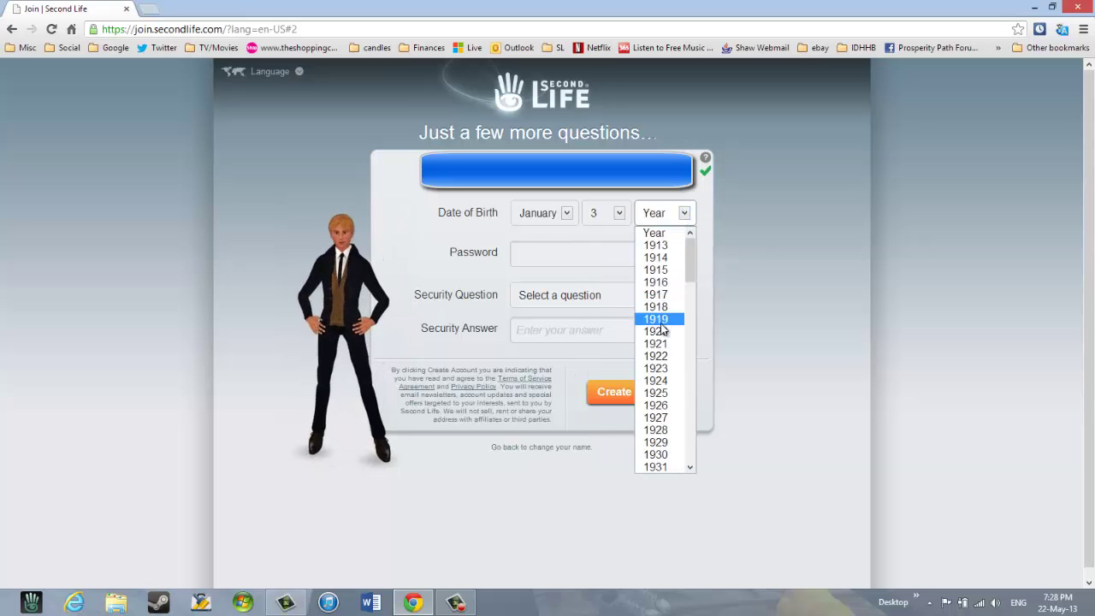
pyautogui.scroll(-9, 668, 408)
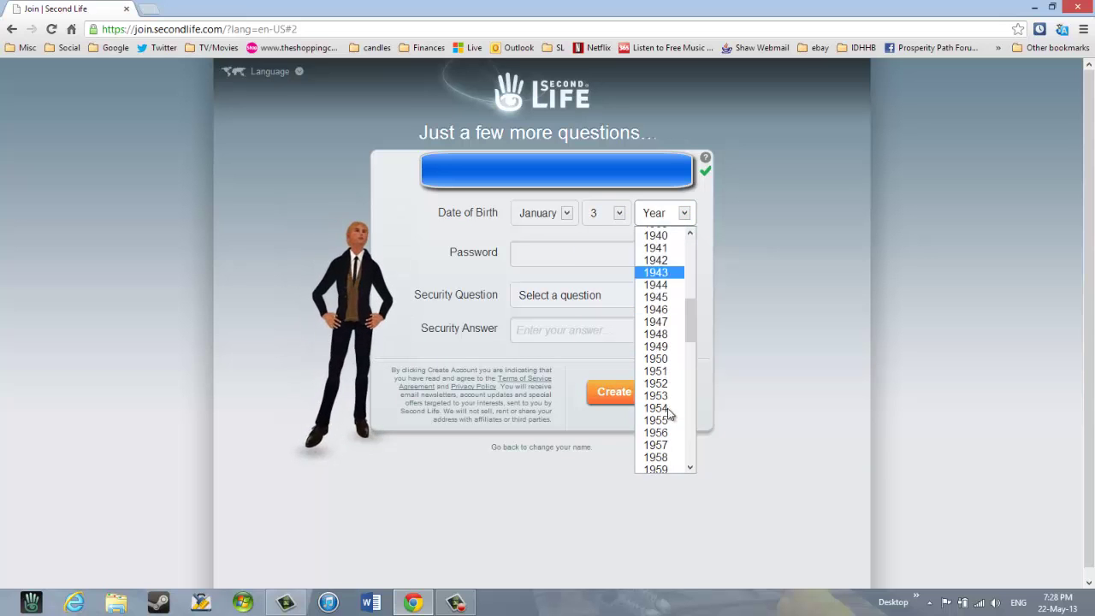
pyautogui.click(667, 407)
# - Enter the account password, clearing and retyping it once
pyautogui.click(604, 255)
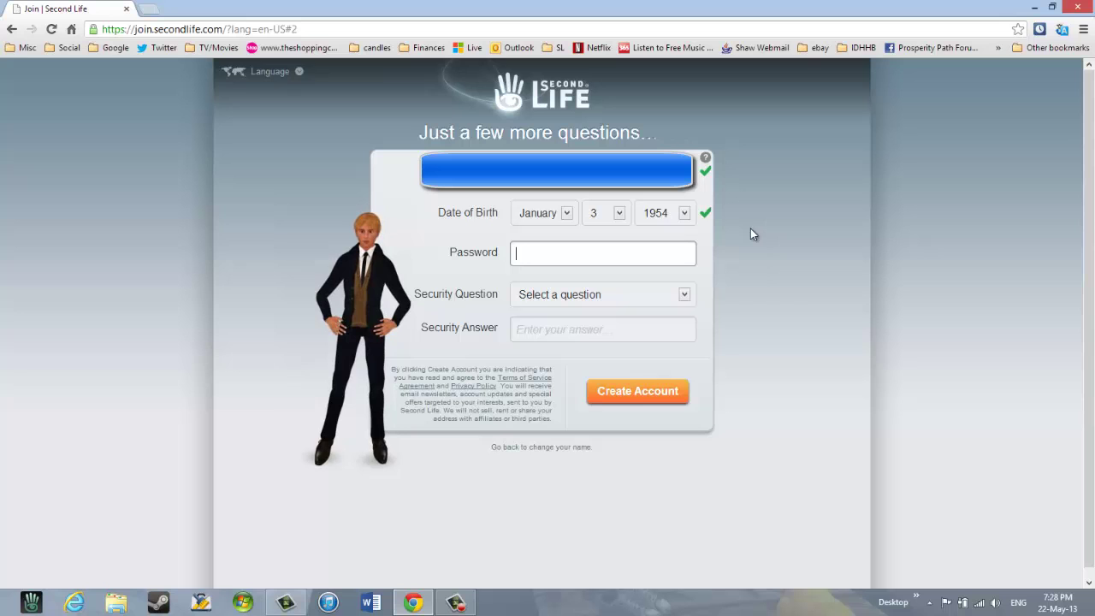
pyautogui.write('••')
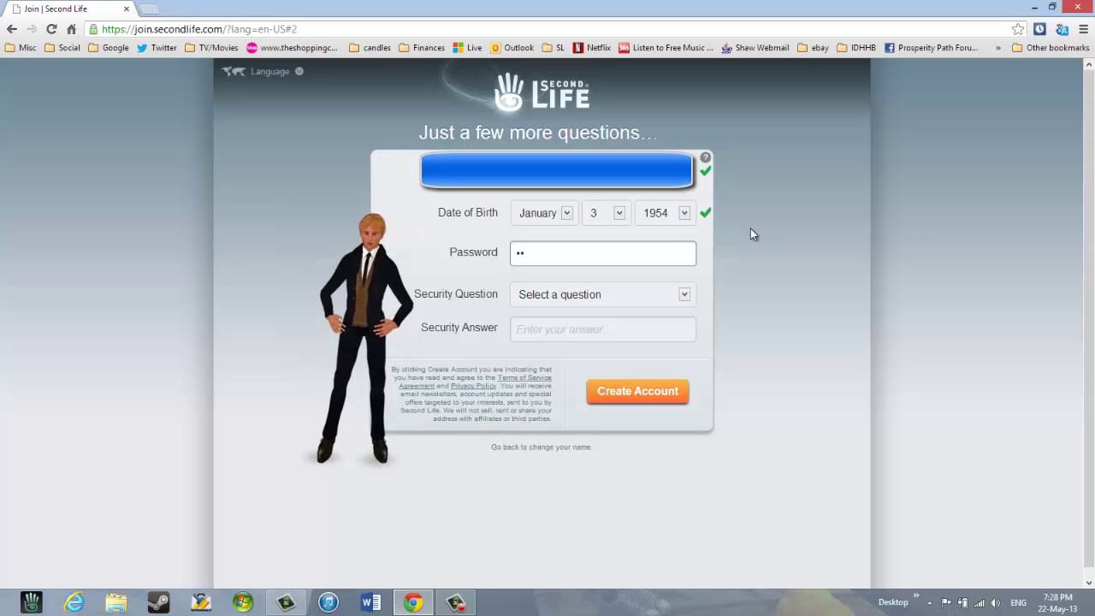
pyautogui.write('••••')
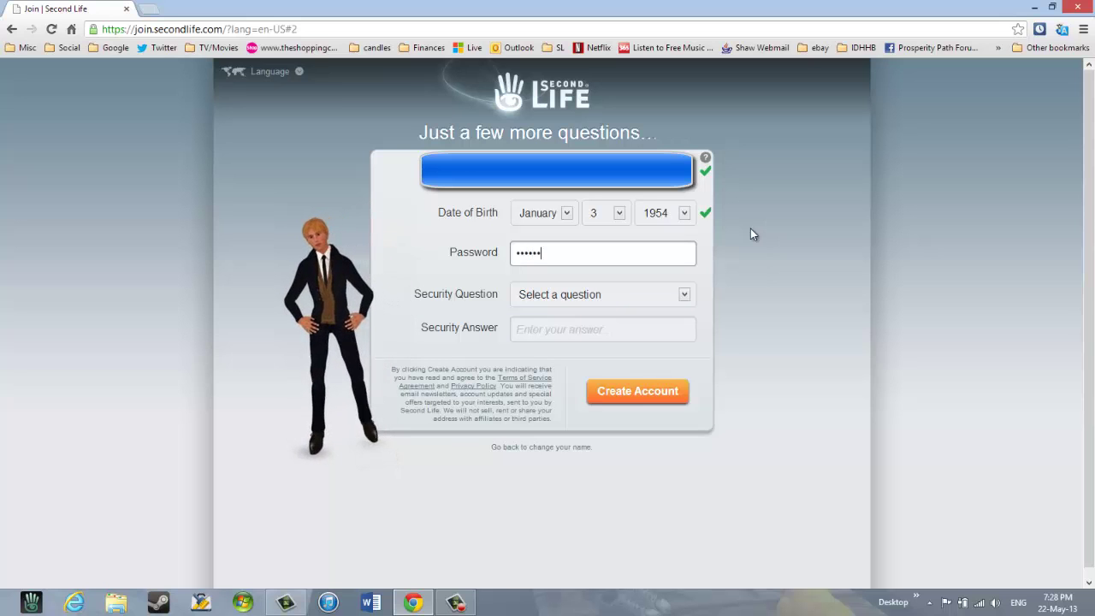
pyautogui.write('•')
pyautogui.press('BackSpace')
pyautogui.press('BackSpace')
pyautogui.press('BackSpace')
pyautogui.press('BackSpace')
pyautogui.press('BackSpace')
pyautogui.press('BackSpace')
pyautogui.press('BackSpace')
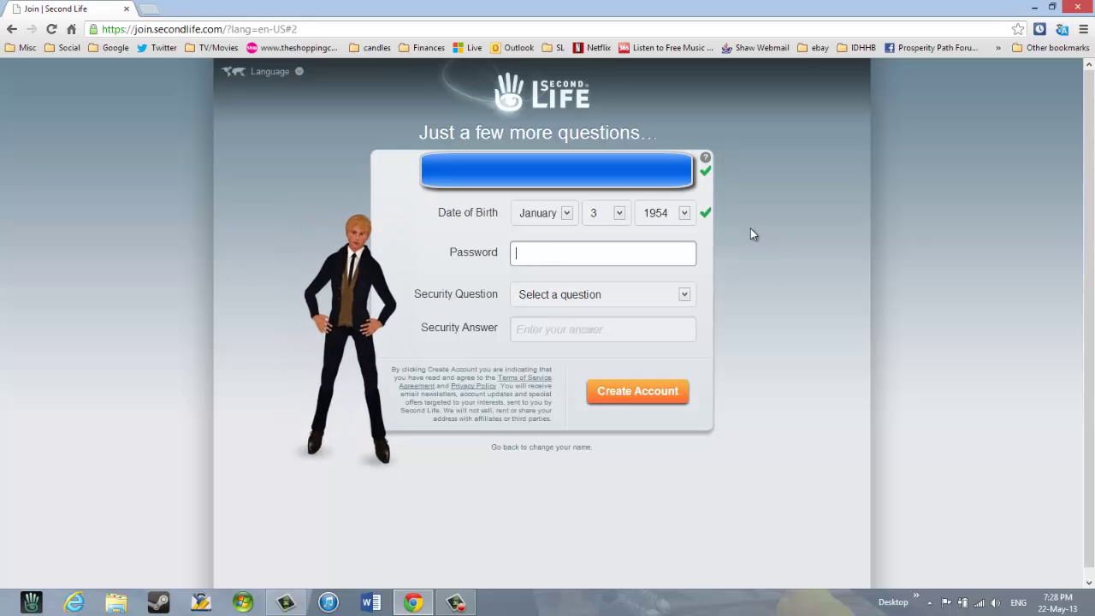
pyautogui.write('••••')
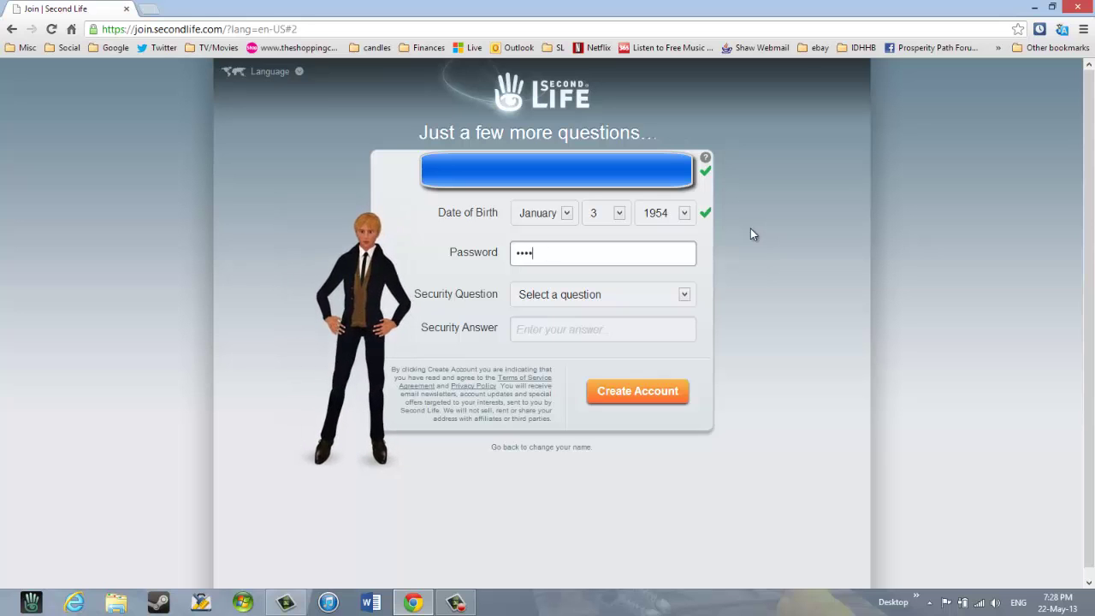
pyautogui.write('•••')
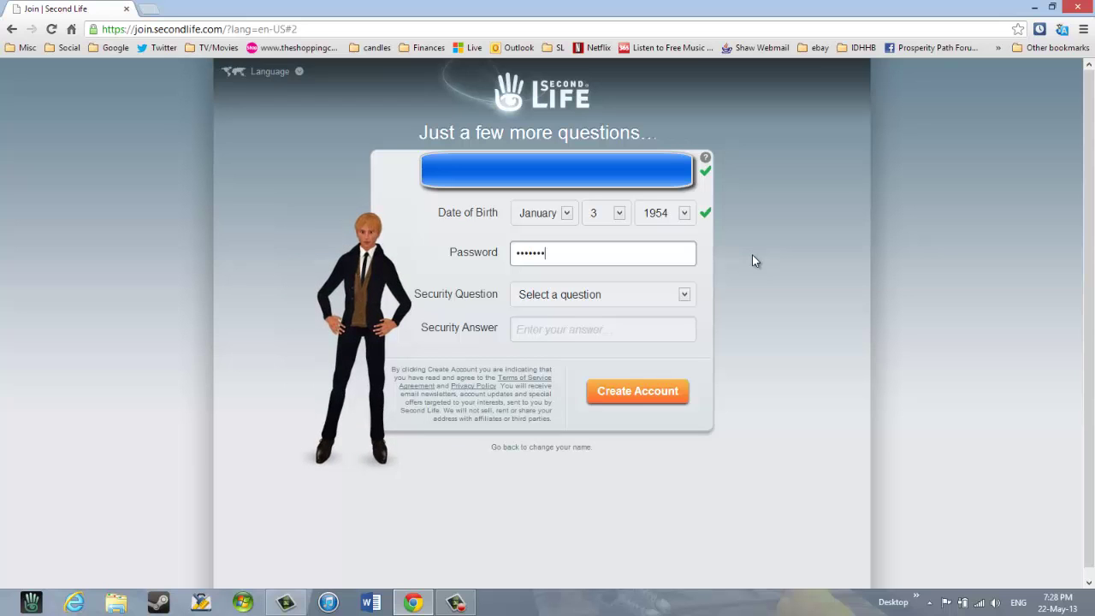
# - Choose the 'What city were you born in?' security question, give the answer, and create the account
pyautogui.click(685, 295)
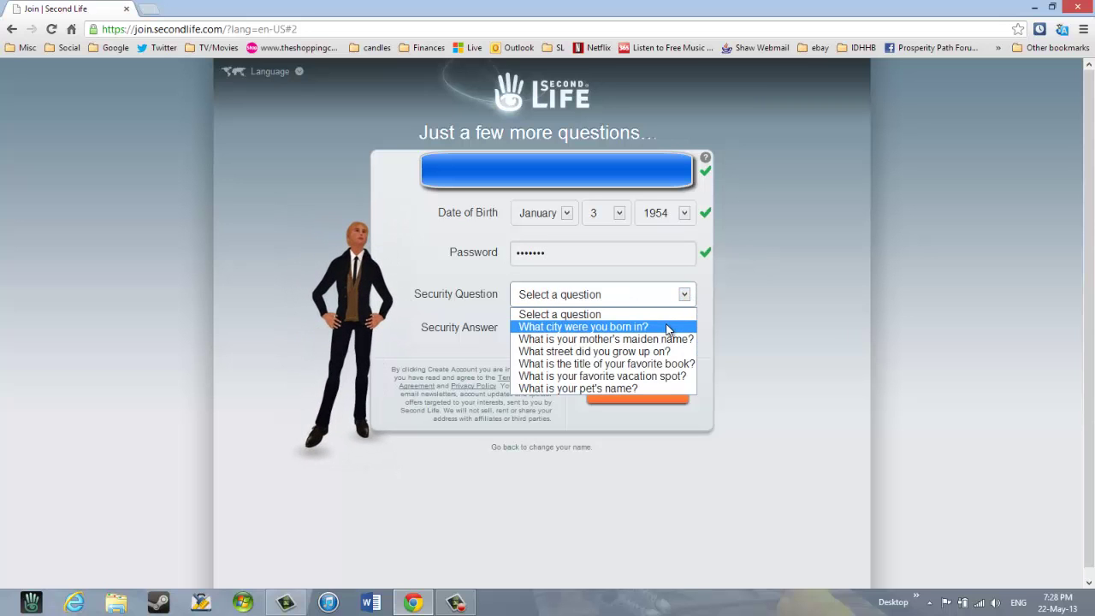
pyautogui.click(668, 328)
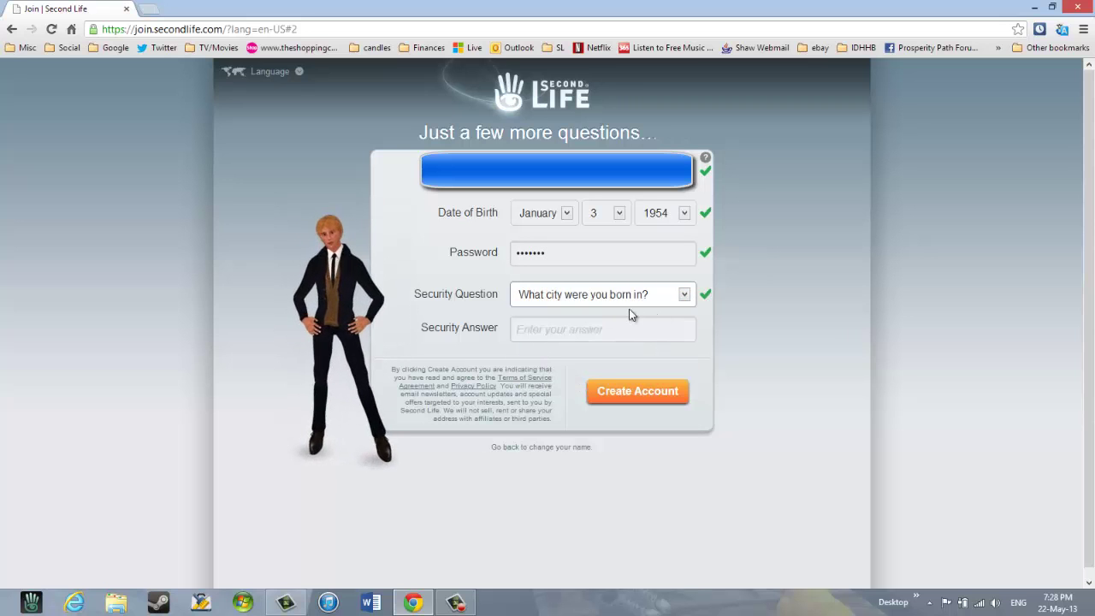
pyautogui.click(628, 327)
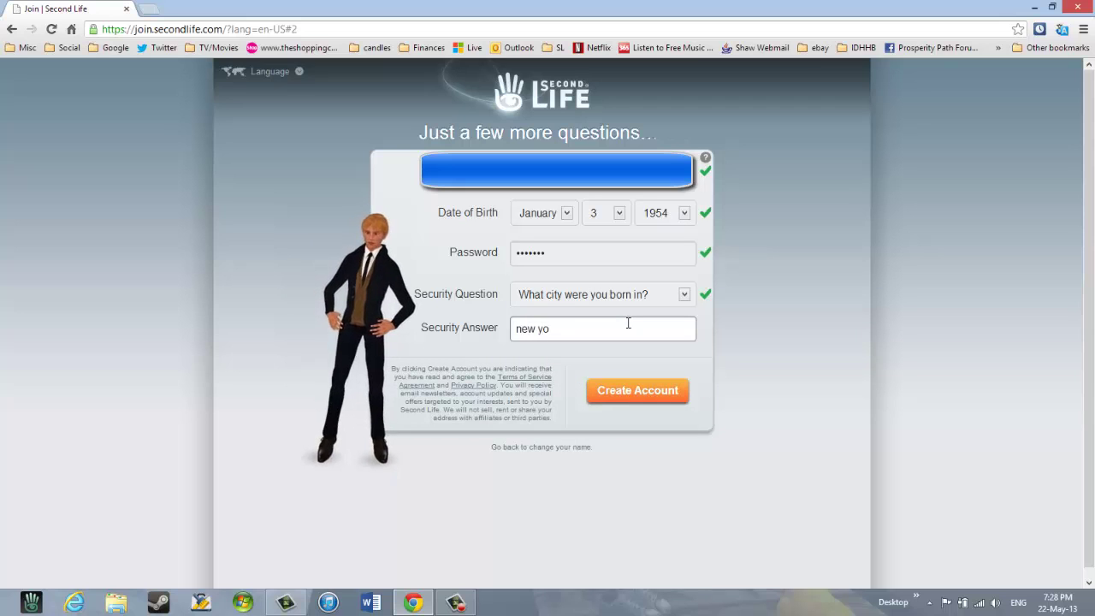
pyautogui.click(648, 395)
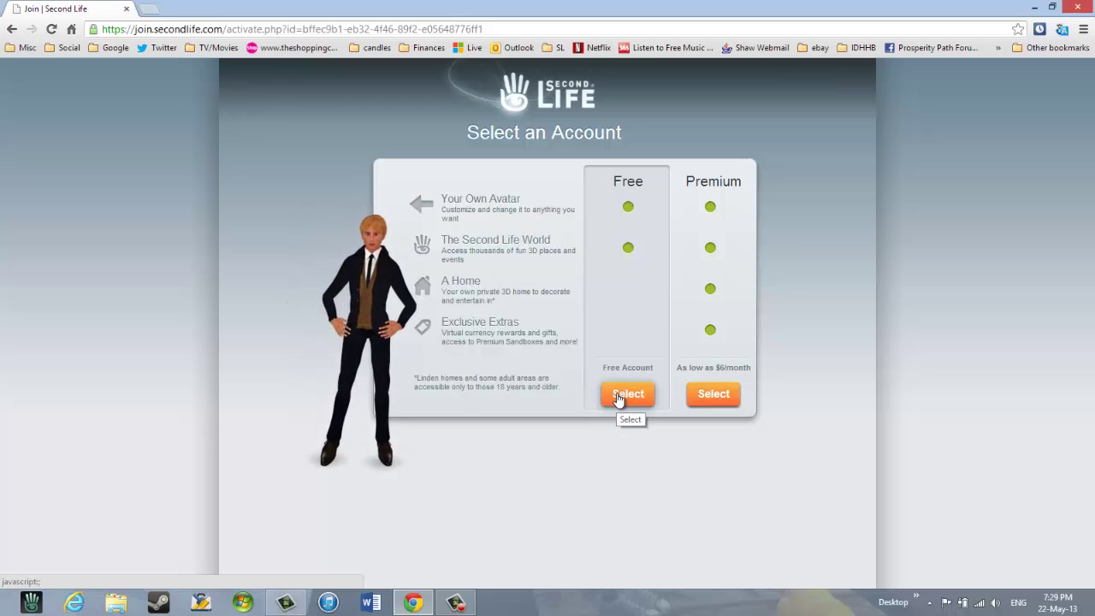
# - Select the Free account type on the Select an Account page
pyautogui.click(617, 394)
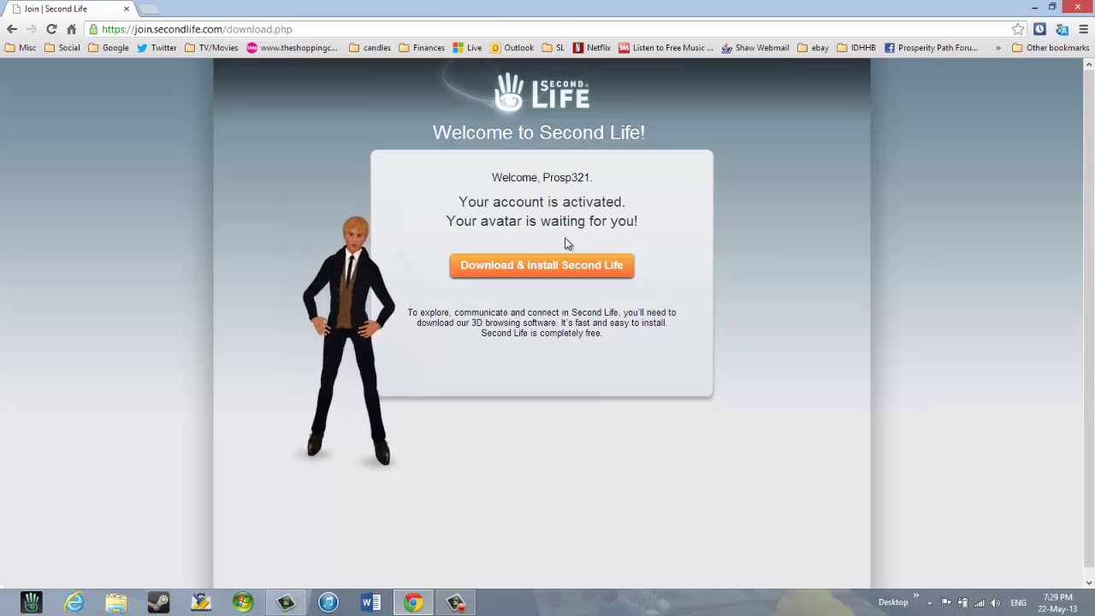
# - Download the Second Life installer and run Second_Life_Setup (2).exe from the download bar
pyautogui.click(532, 269)
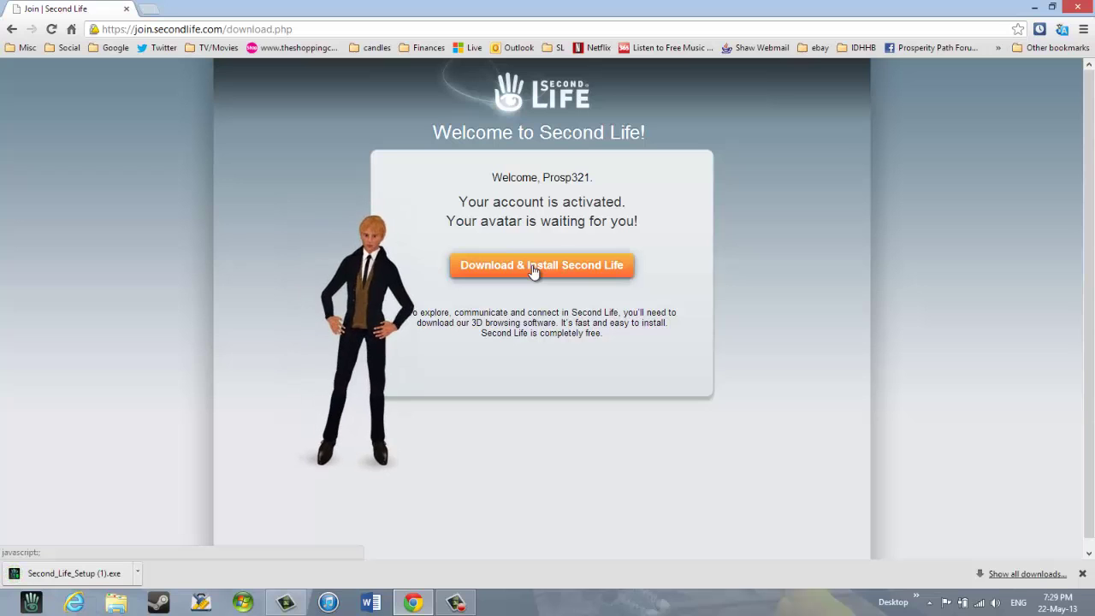
pyautogui.click(522, 273)
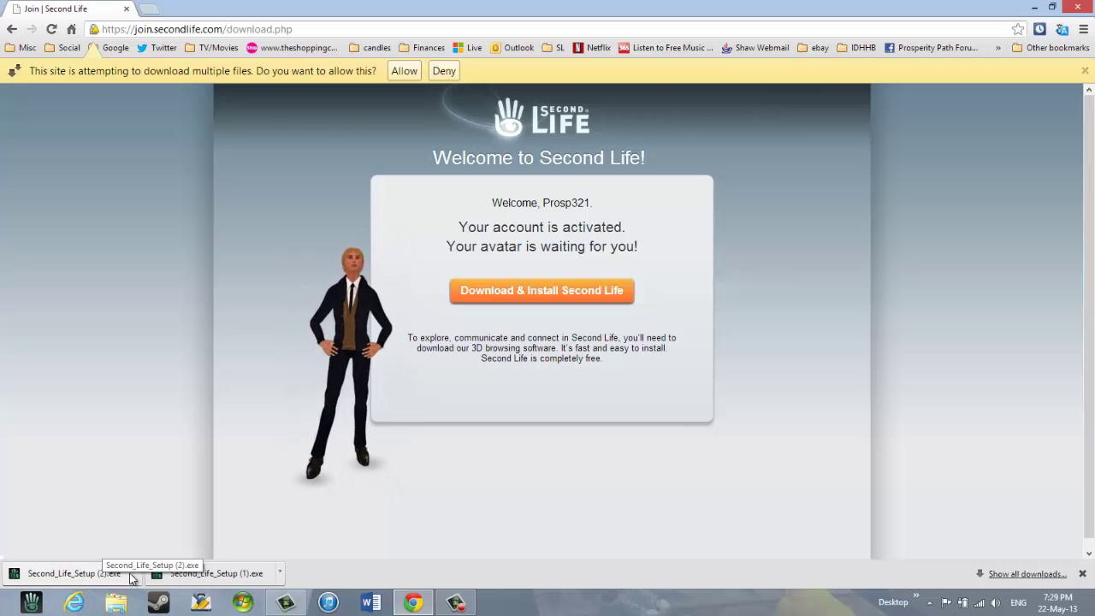
pyautogui.click(102, 581)
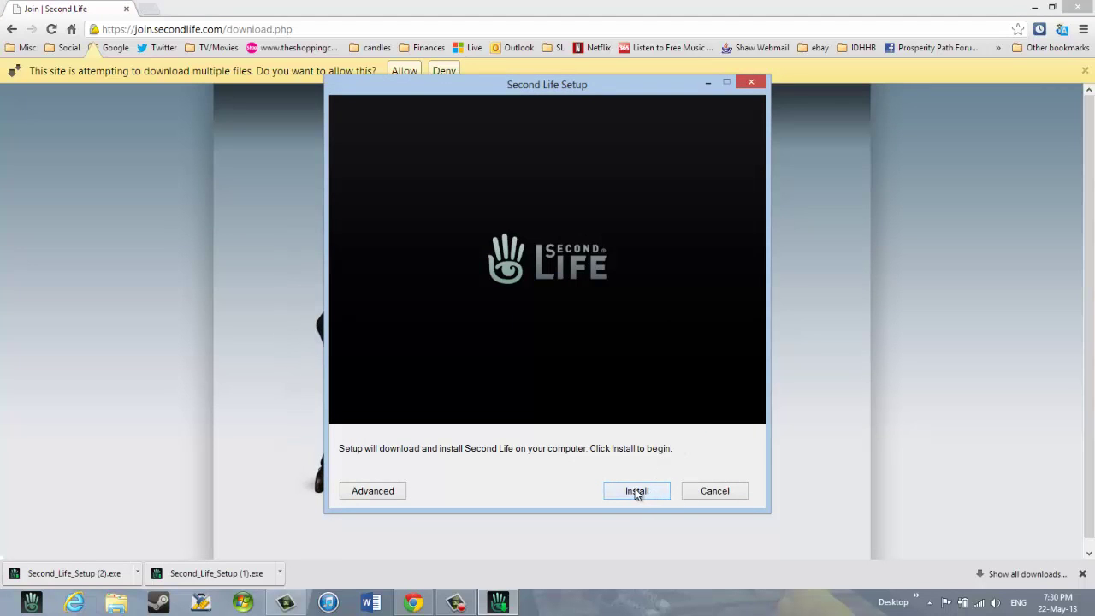
# - Start the Second Life installation from the Setup dialog
pyautogui.click(635, 491)
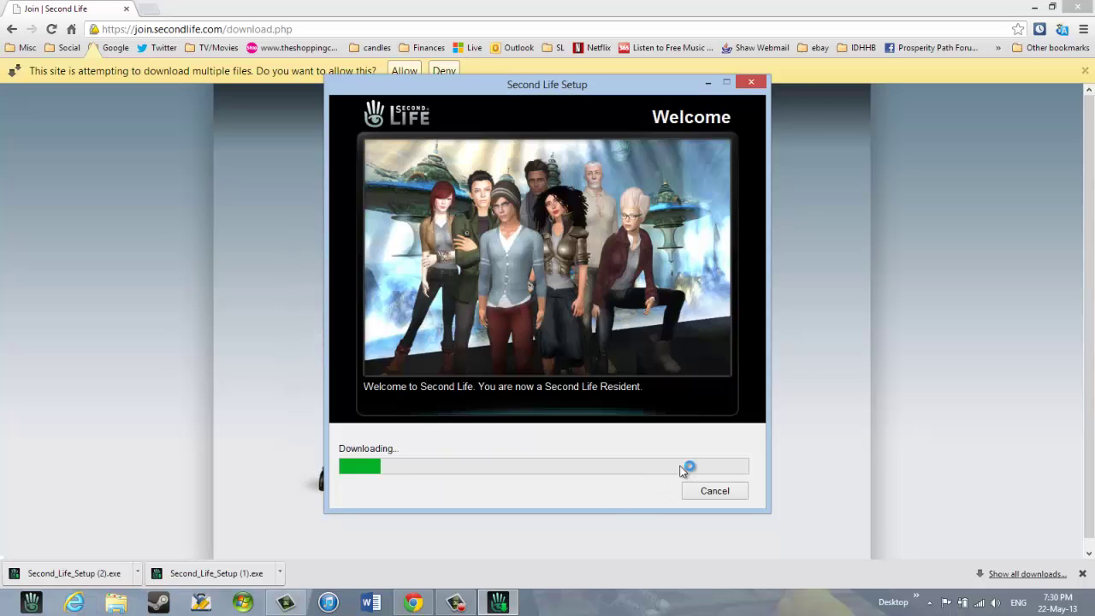
# - Close the Chrome window while the setup runs on to Starting
pyautogui.click(1082, 9)
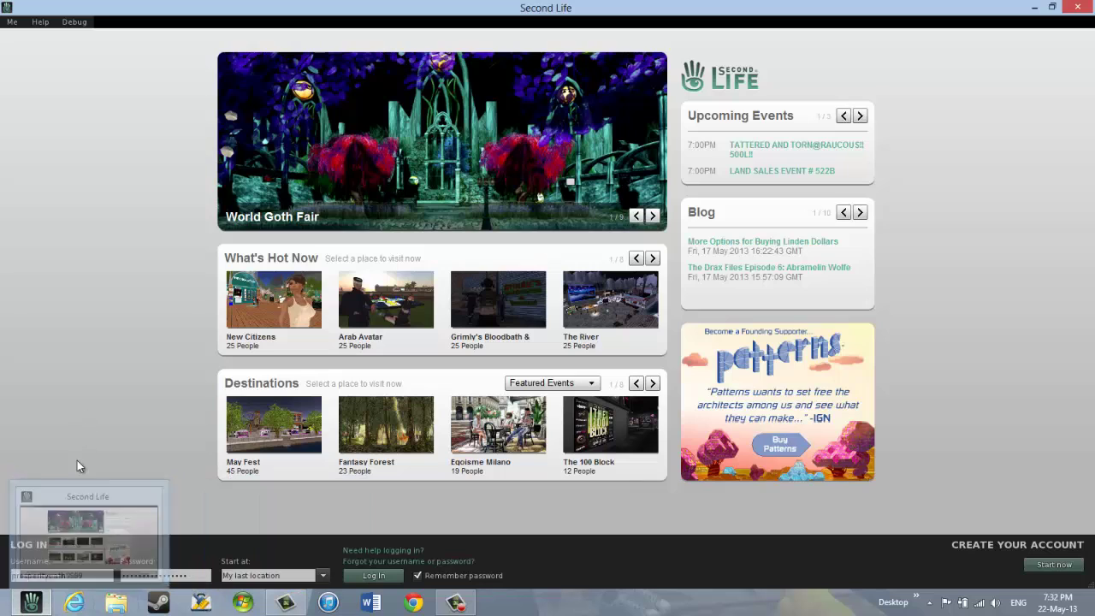
# - Overwrite the remembered login username and password with the new account's credentials
pyautogui.doubleClick(89, 575)
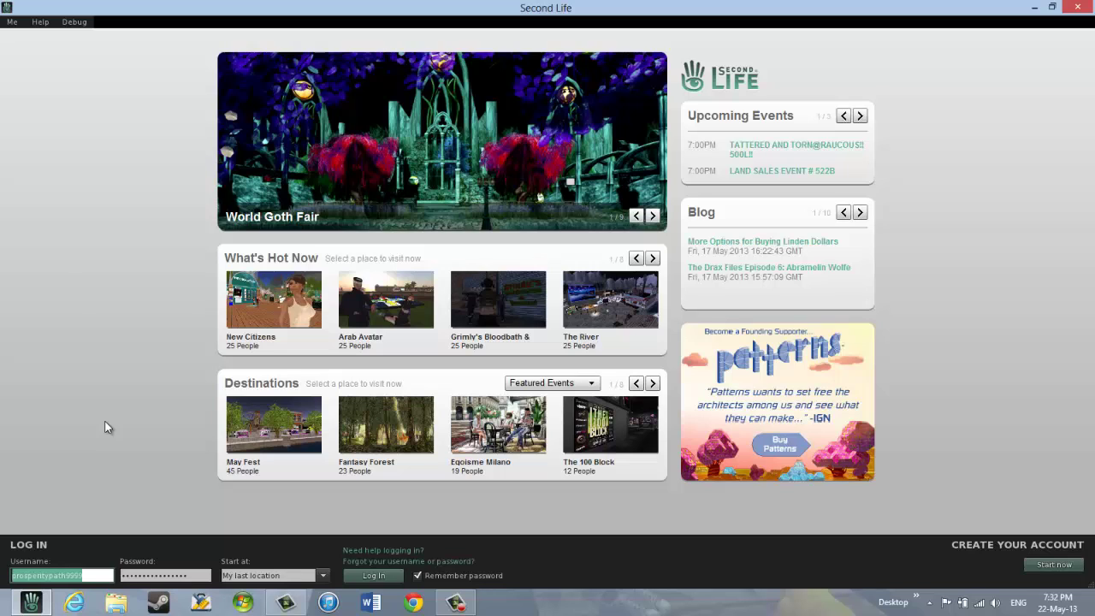
pyautogui.write('P')
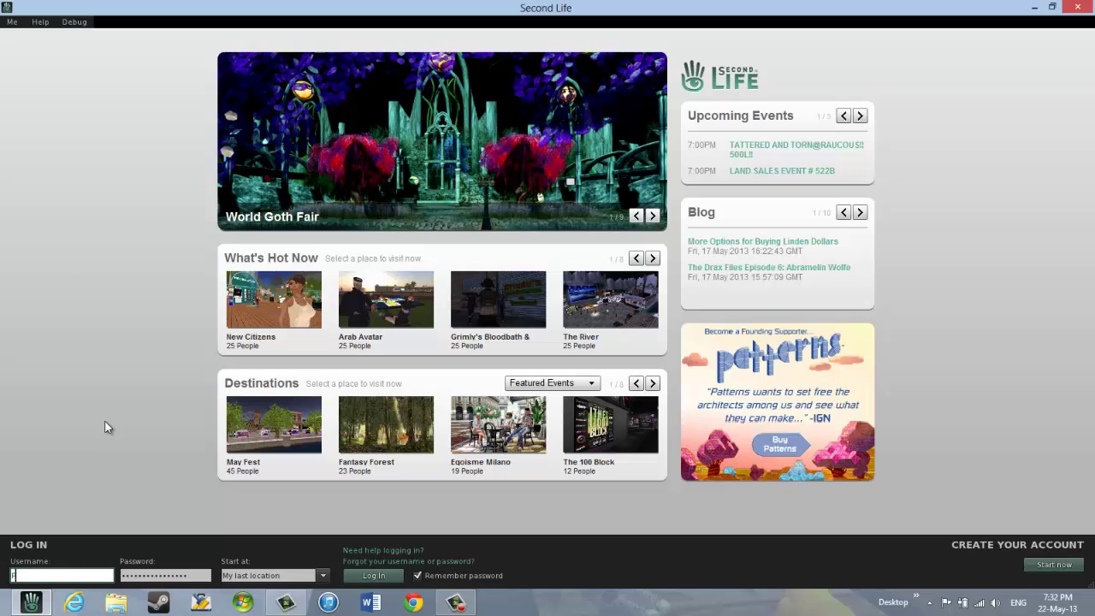
pyautogui.write('rosp321')
pyautogui.click(147, 575)
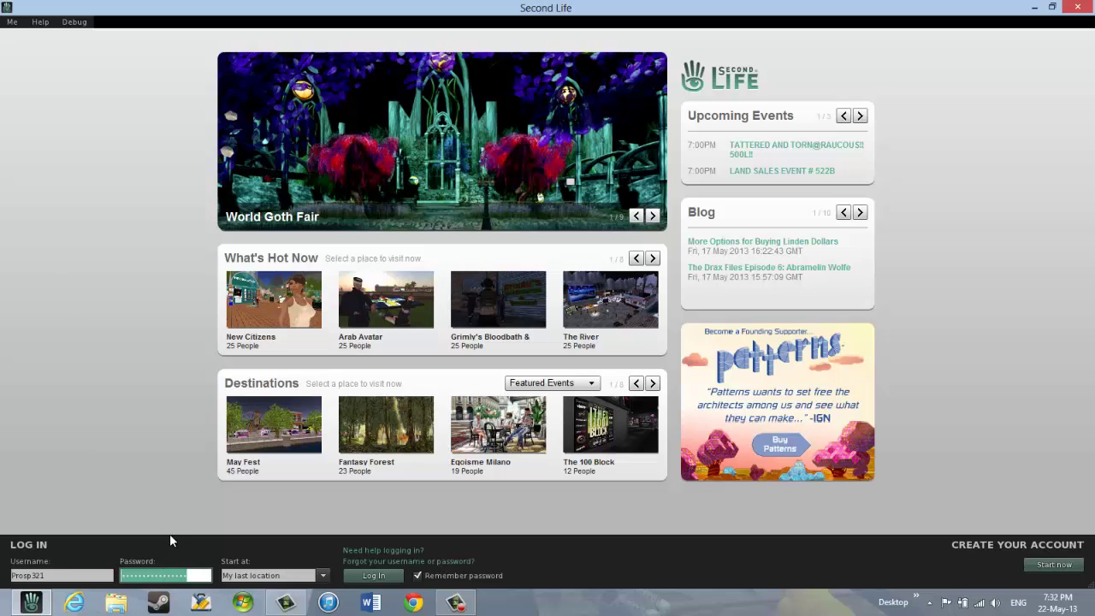
pyautogui.write('*******')
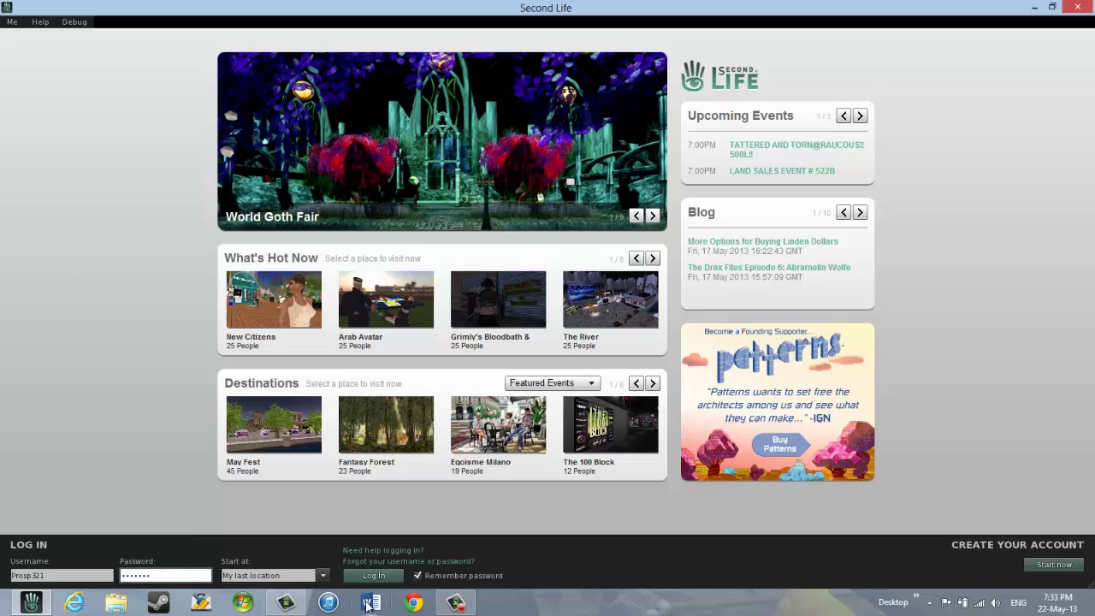
# - Change the Start at location to Prosperity and log in with the new account
pyautogui.click(291, 576)
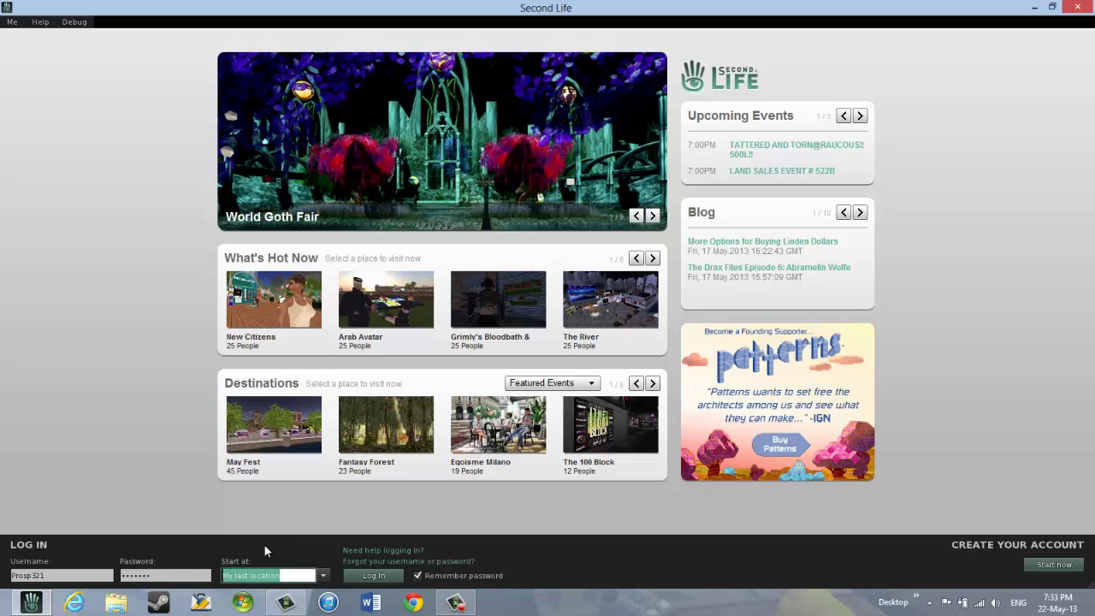
pyautogui.write('fr')
pyautogui.press('BackSpace')
pyautogui.press('BackSpace')
pyautogui.press('BackSpace')
pyautogui.write('ity')
pyautogui.click(363, 575)
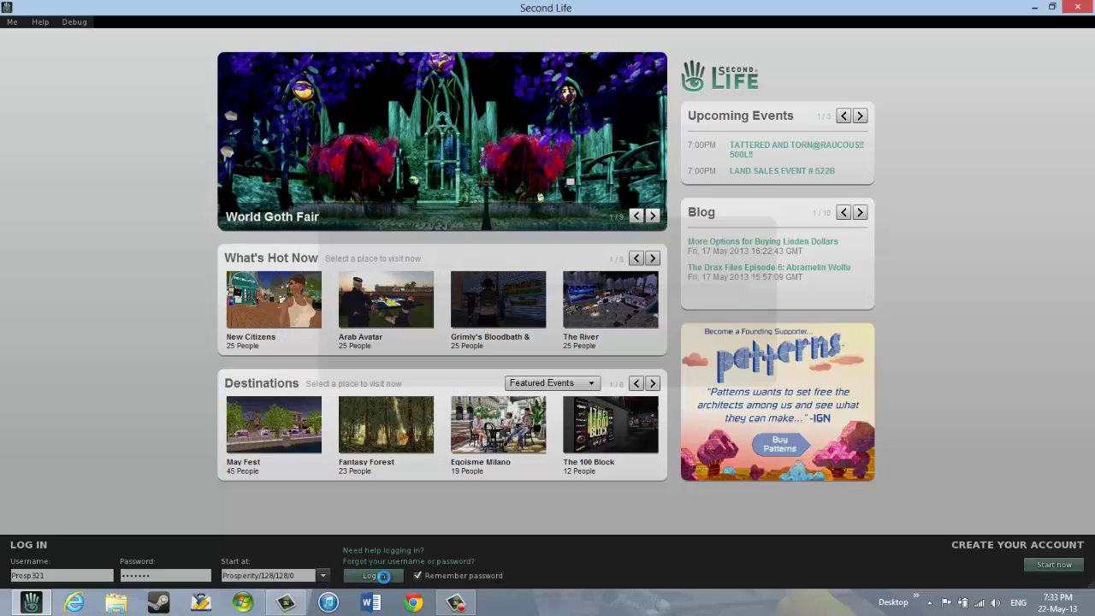